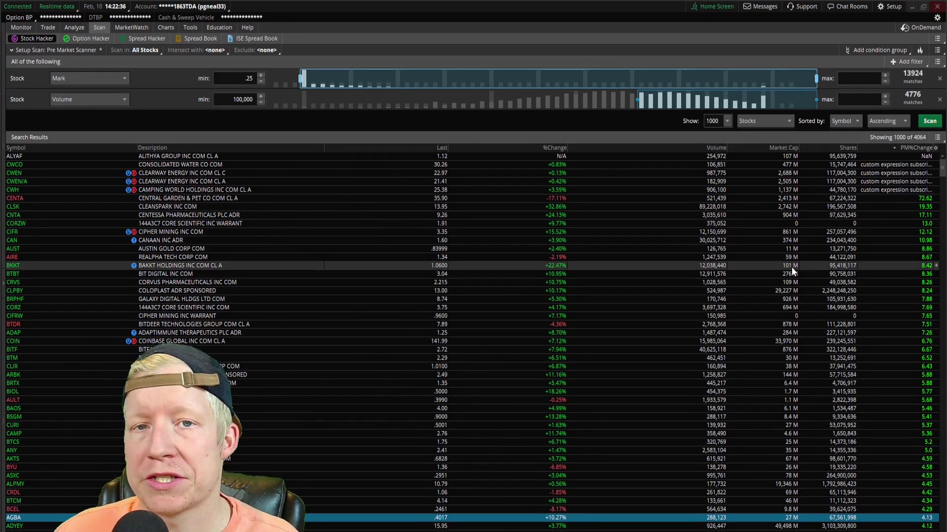
Step: Open the column customization, search available columns for 'mark', then close it unchanged
right_click(918, 149)
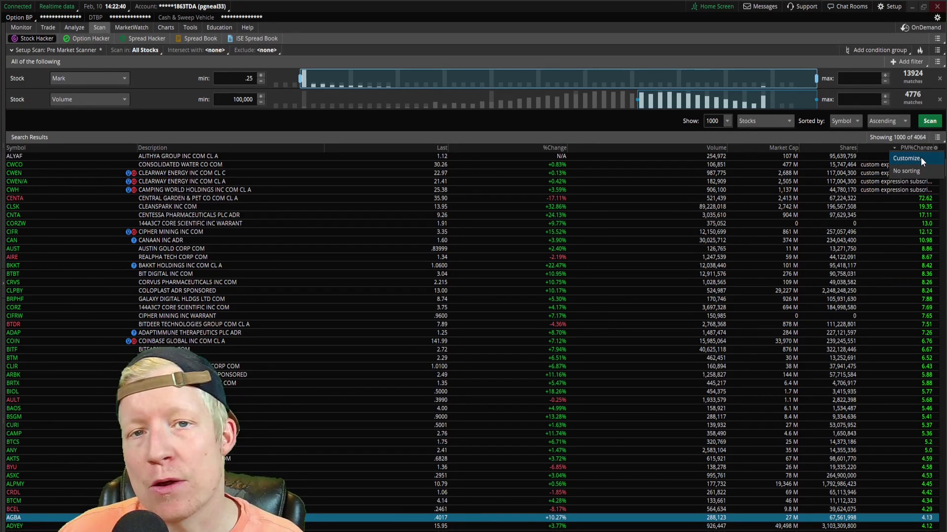
left_click(921, 158)
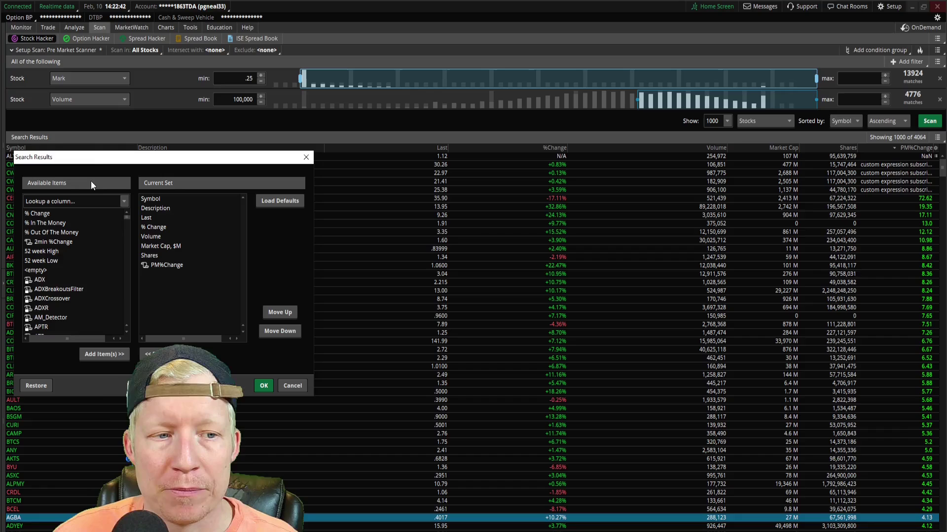
left_click_drag(113, 156, 159, 153)
left_click(119, 192)
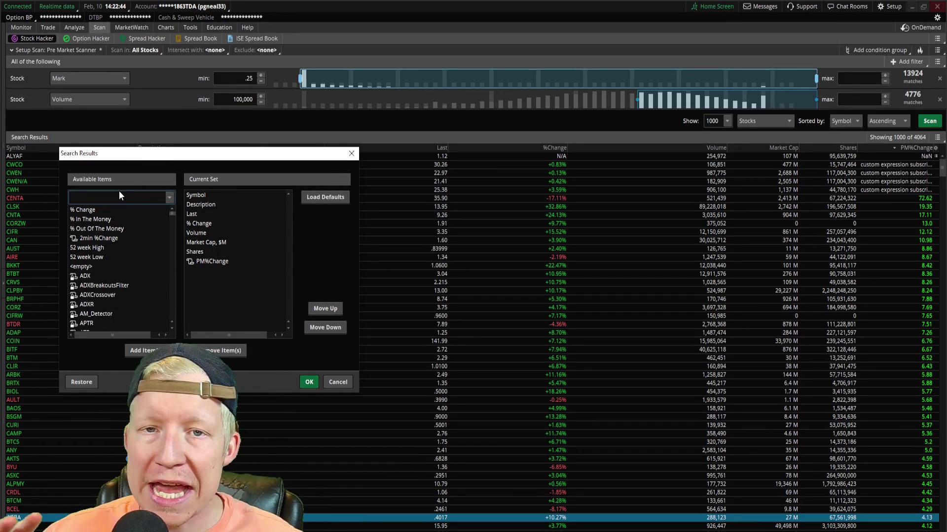
type("mark")
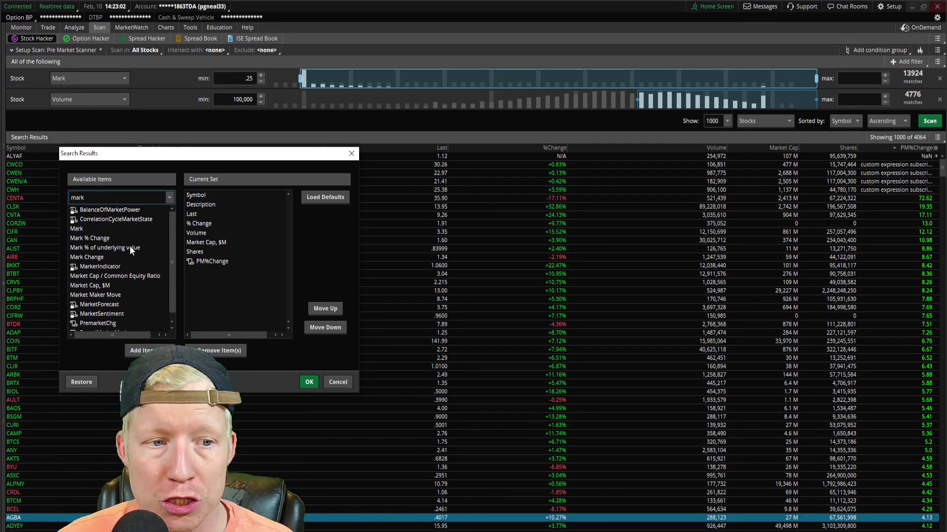
left_click(346, 382)
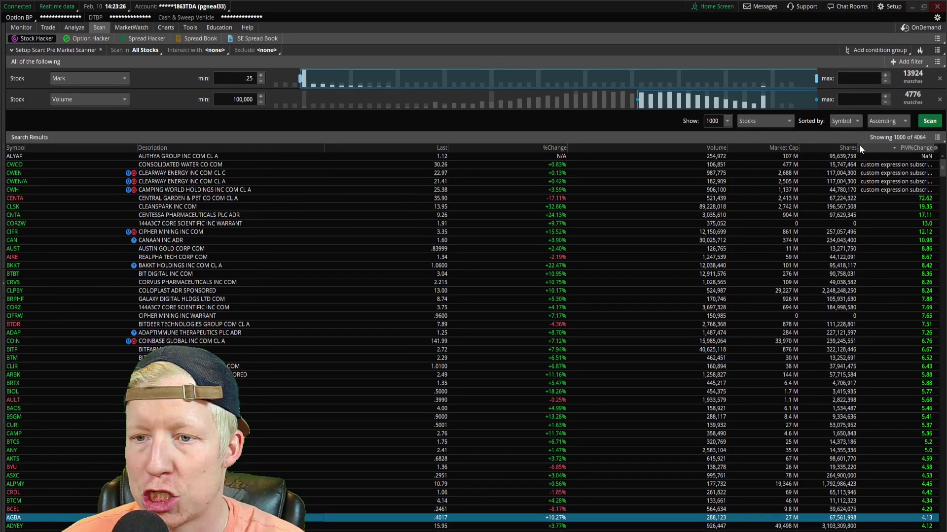
Step: Widen the PM%Change column, load the CENTA chart, and return to the scan results
mouse_move(858, 147)
left_mouse_down()
mouse_move(790, 166)
mouse_move(866, 154)
left_mouse_up()
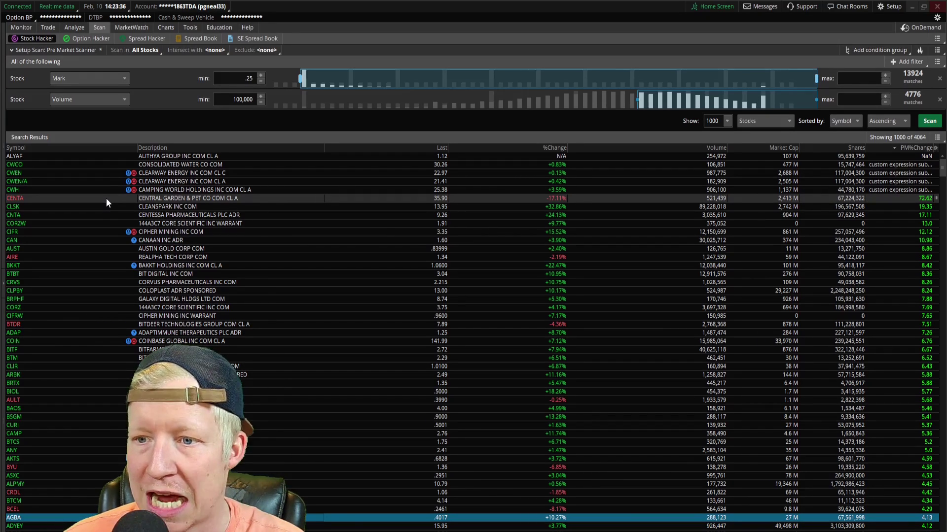
left_click(166, 27)
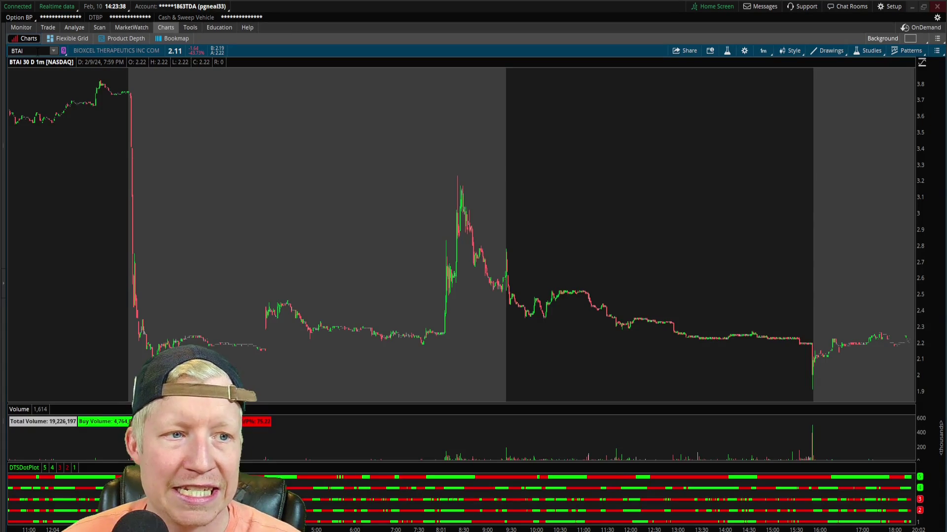
type("CENTA")
key("Return")
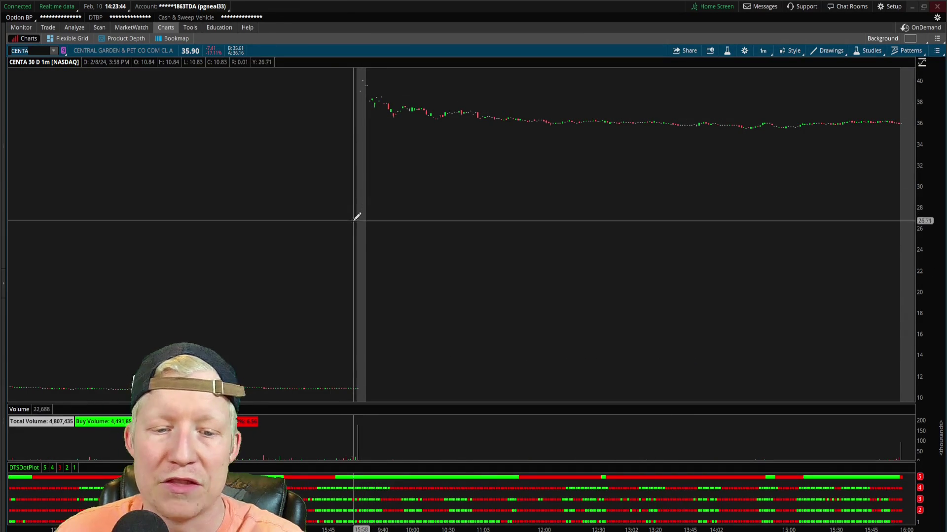
left_click(100, 28)
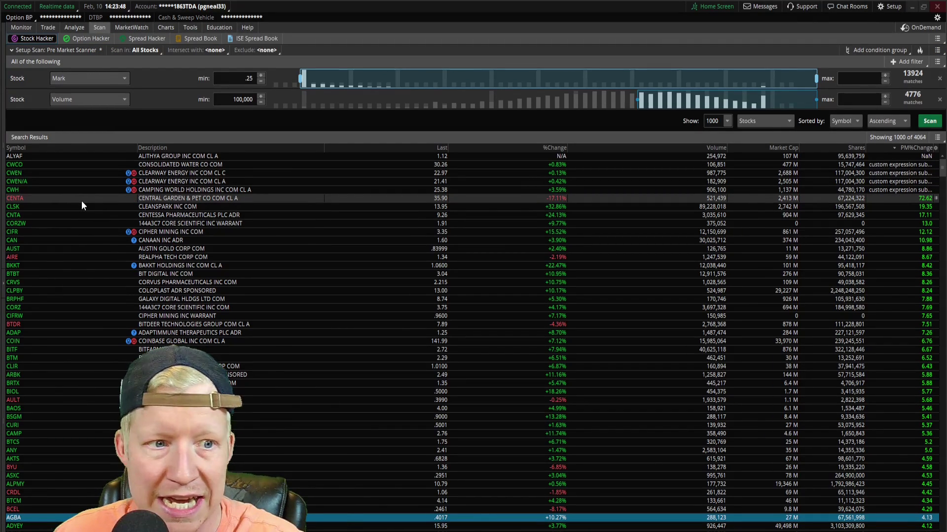
Step: Load the CLSK chart
left_click(166, 28)
type("CLSK")
key("Return")
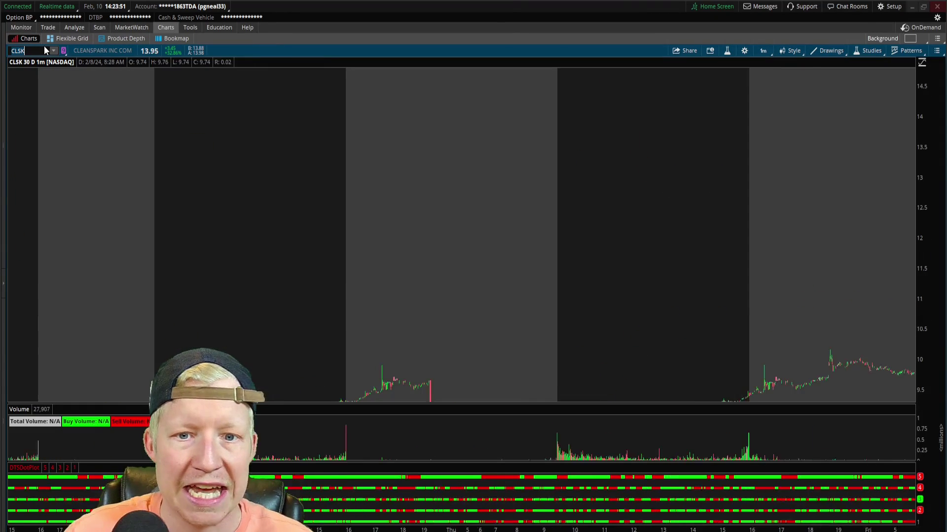
Step: Measure CLSK's roughly 21% climb from the breakout candle to the next morning's high
right_click(415, 340)
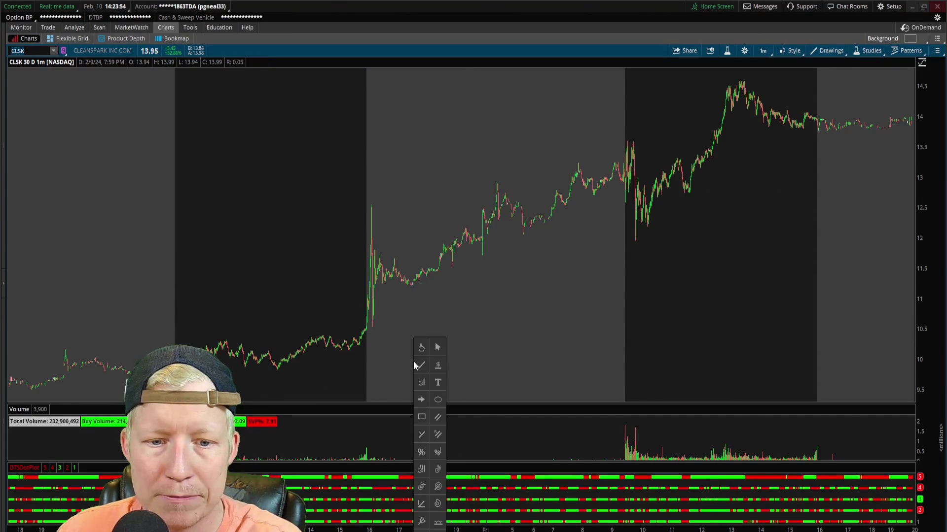
left_click(408, 349)
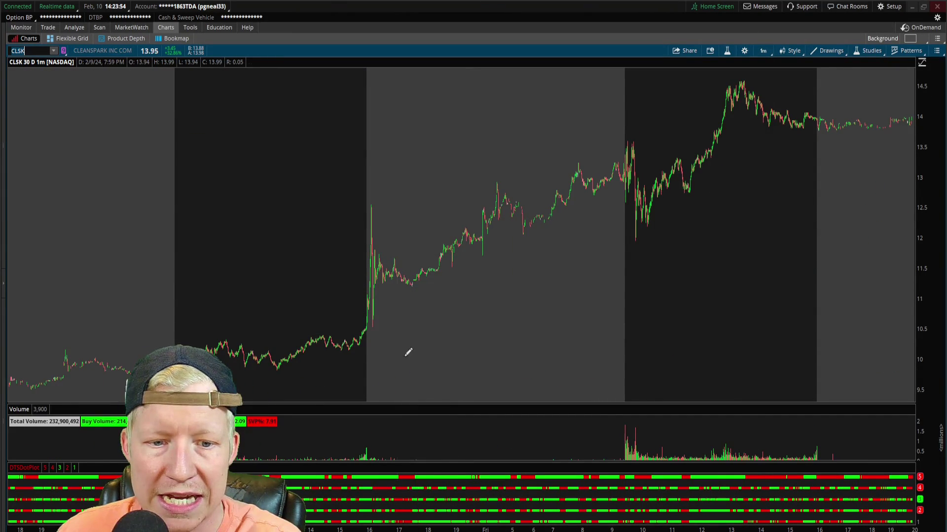
left_click(368, 308)
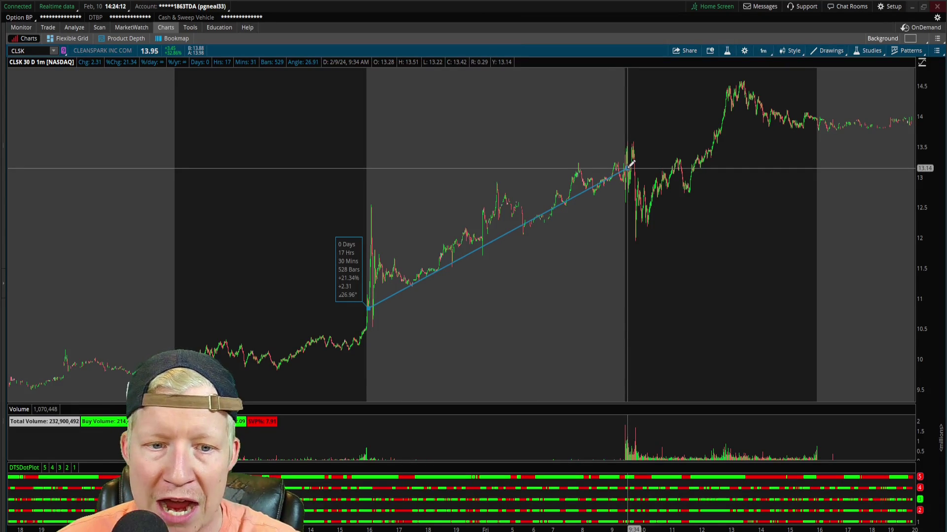
left_click_drag(631, 164, 627, 171)
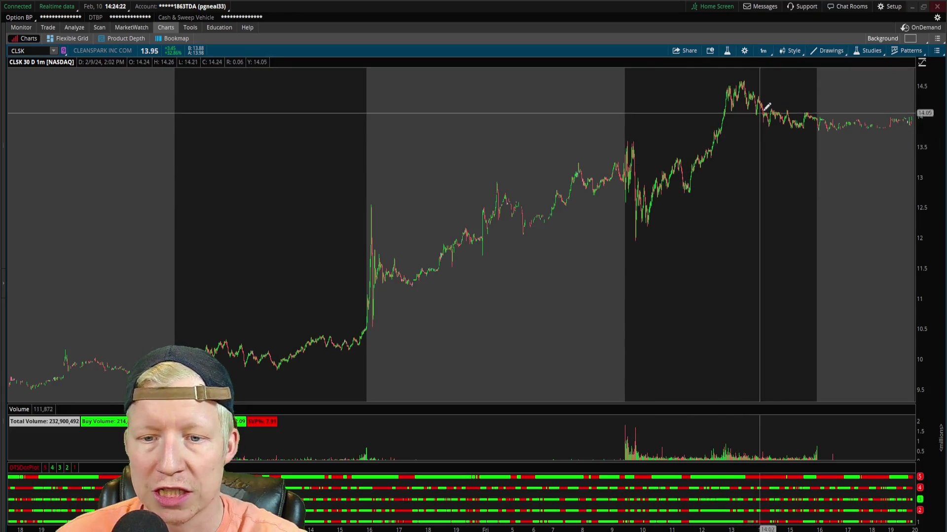
Step: Return to the stock scanner and sort PM%Change with the biggest losers first
left_click(99, 28)
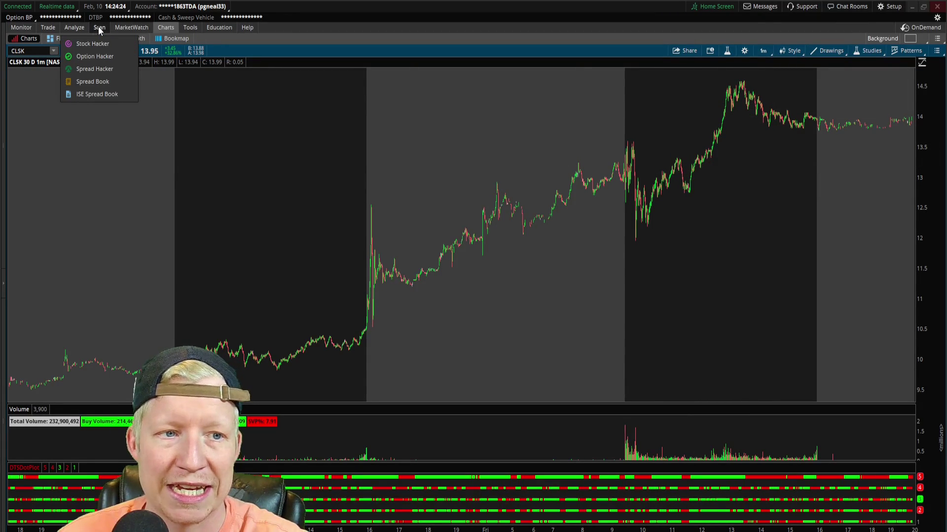
left_click(99, 28)
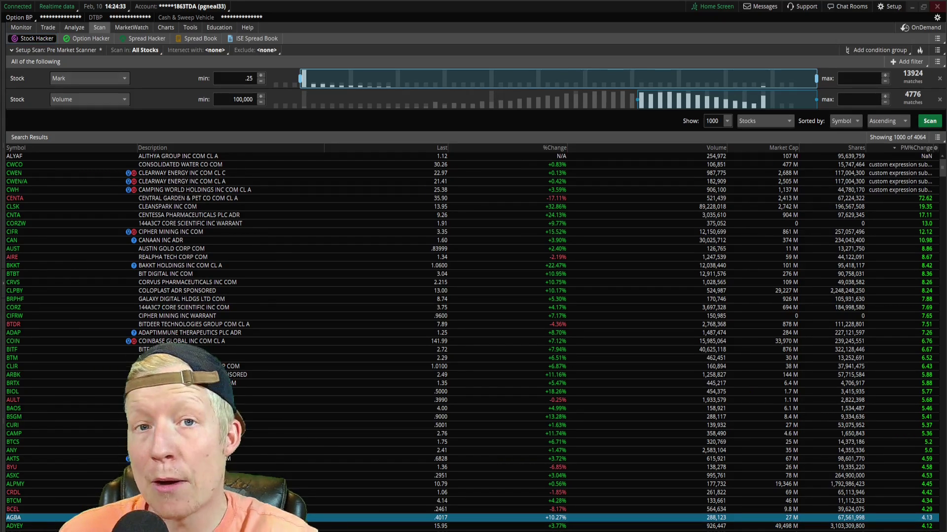
left_click(923, 148)
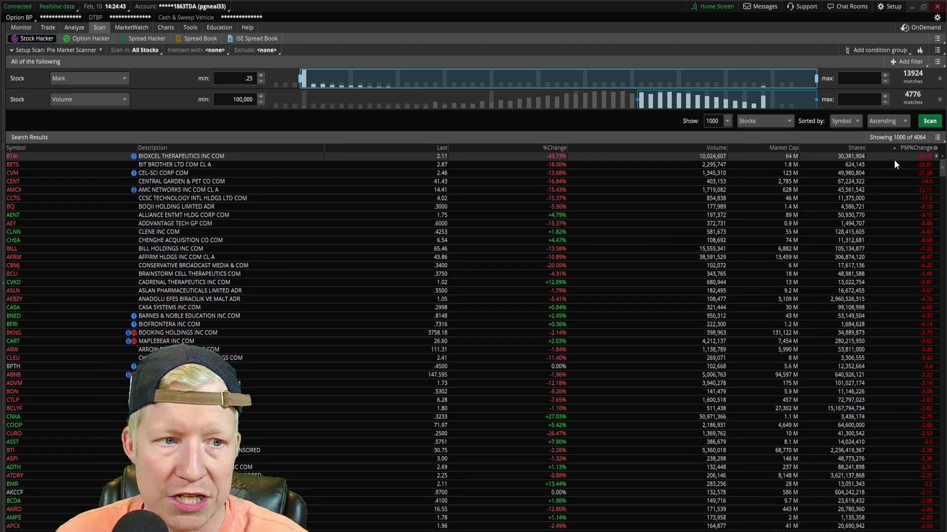
Step: Chart BTAI, then go back to the scan results
left_click(166, 27)
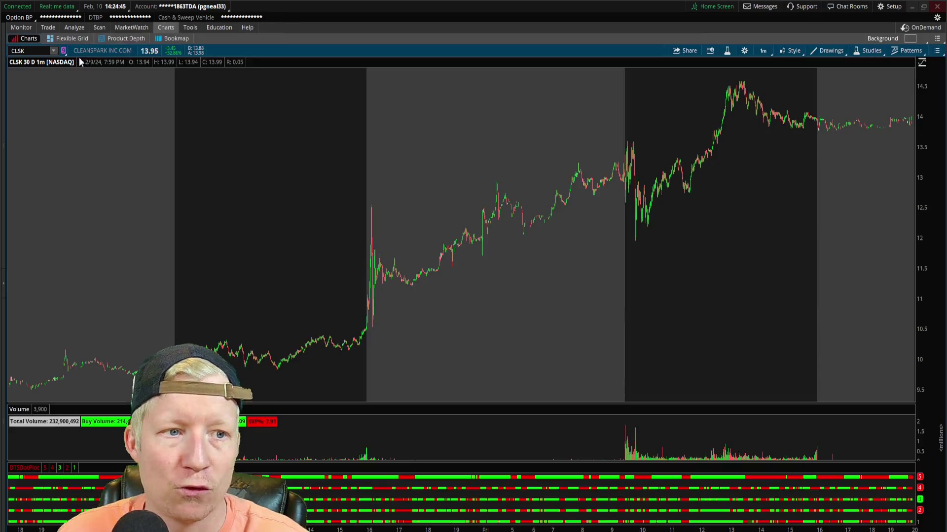
type("BTAI")
key("Return")
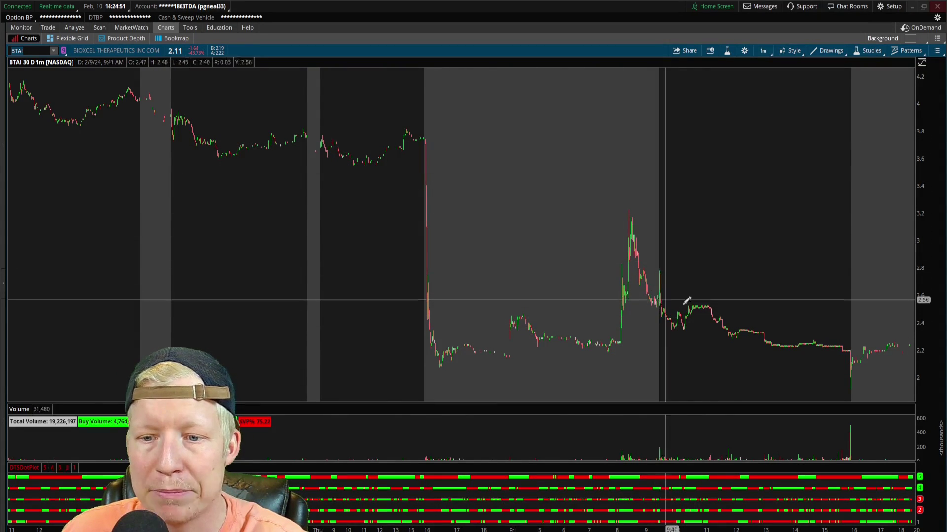
left_click(100, 27)
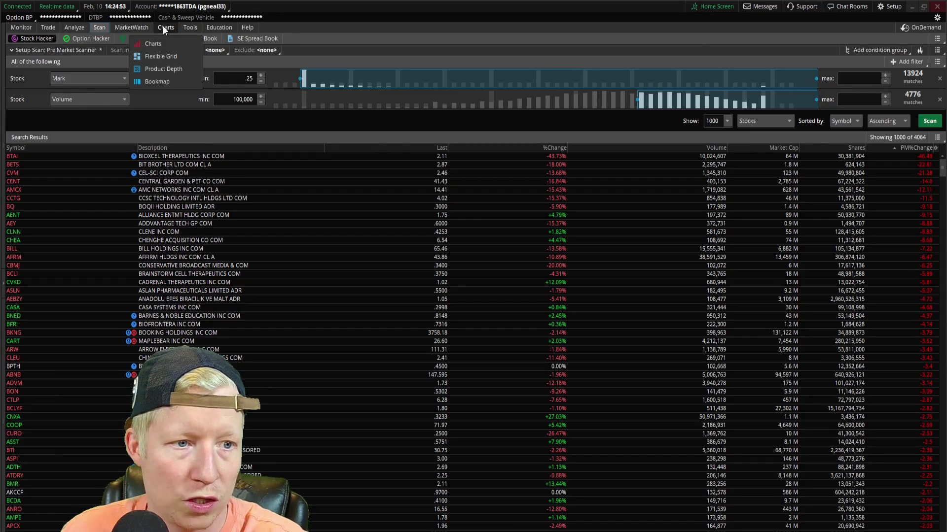
Step: Chart BETS, measure its drop from the 3.61 peak to about 2.91, and return to scan
left_click(165, 27)
type("BETS")
key("Return")
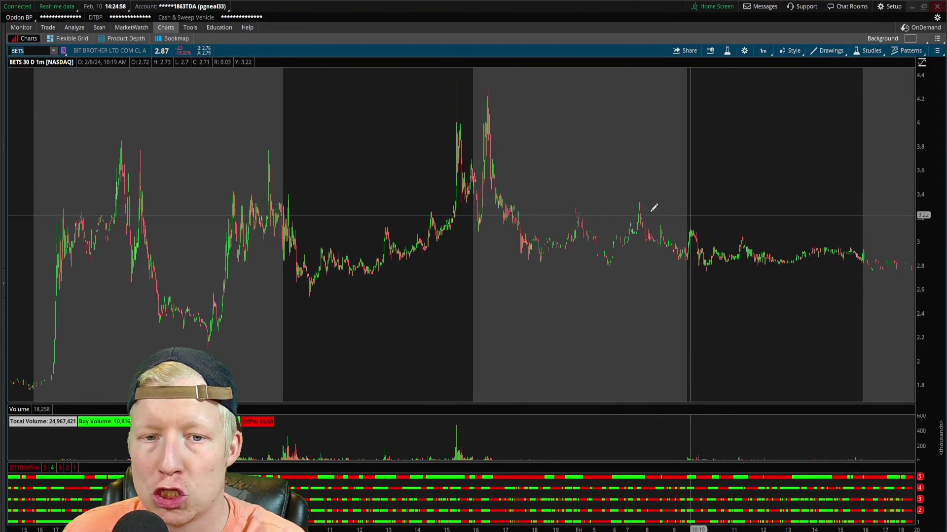
right_click(470, 169)
key("Escape")
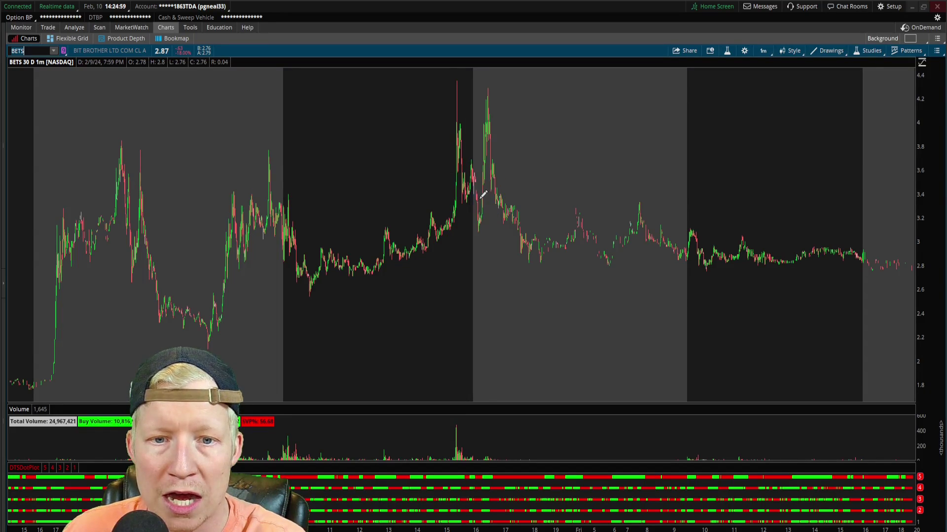
left_click_drag(472, 168, 688, 248)
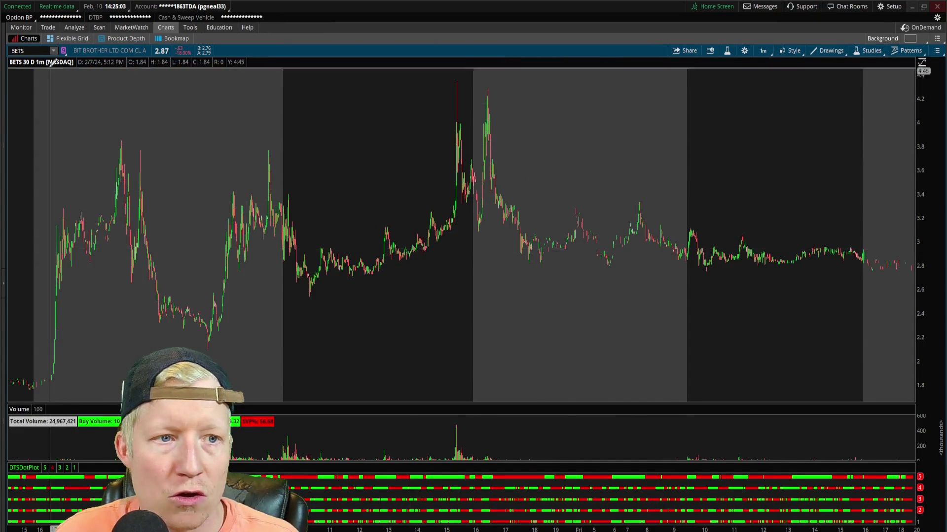
left_click(100, 27)
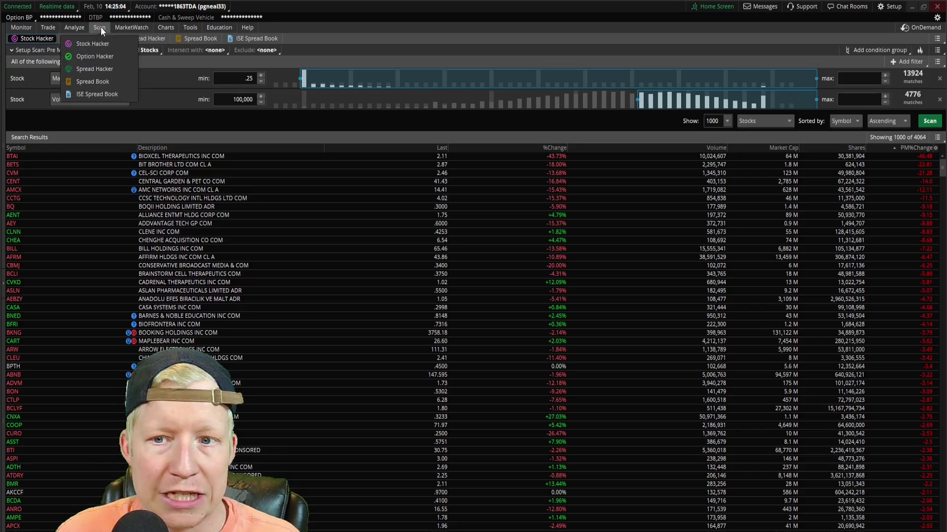
Step: Sort the scan results by PM%Change with the biggest gainers first
left_click(922, 146)
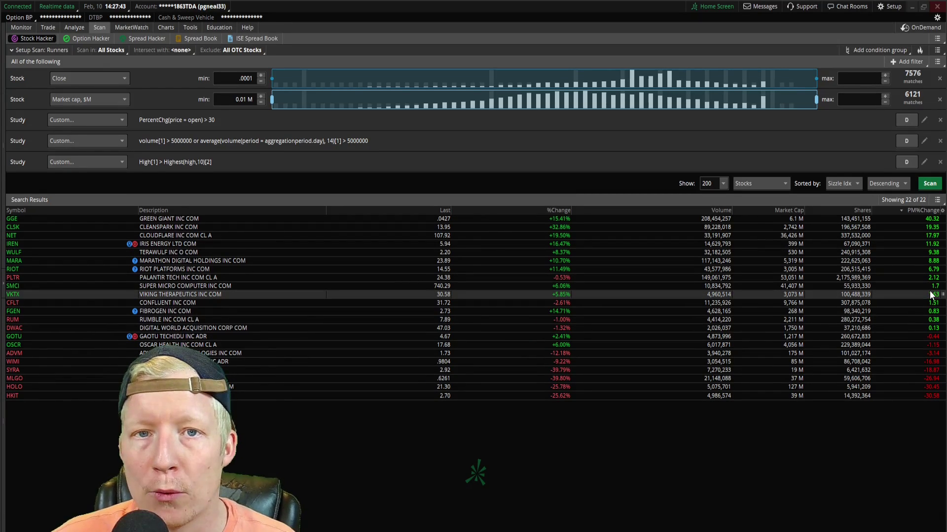
Step: View the GGE chart, then come back to the scan results
left_click(167, 26)
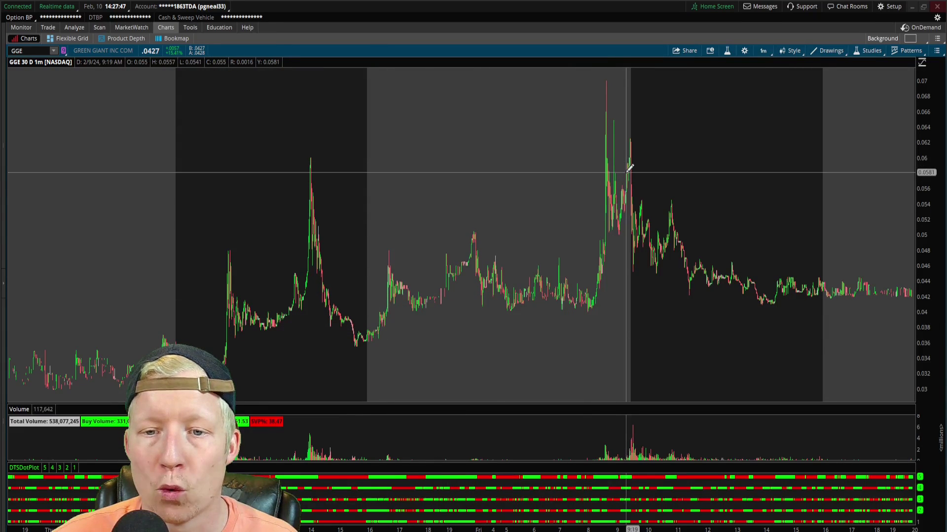
left_click(100, 28)
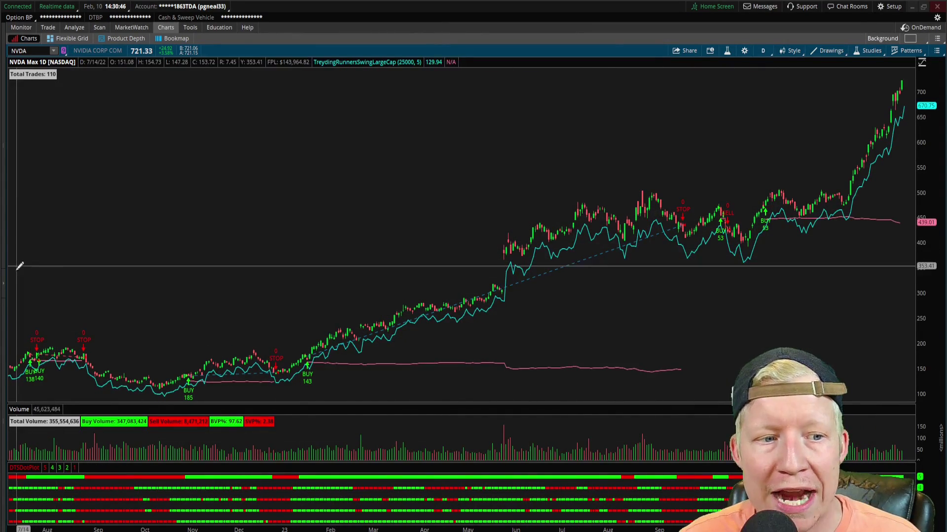
Step: Expand the side panel and the RunnersSwing watchlist, then switch to the Edge browser
left_click(4, 285)
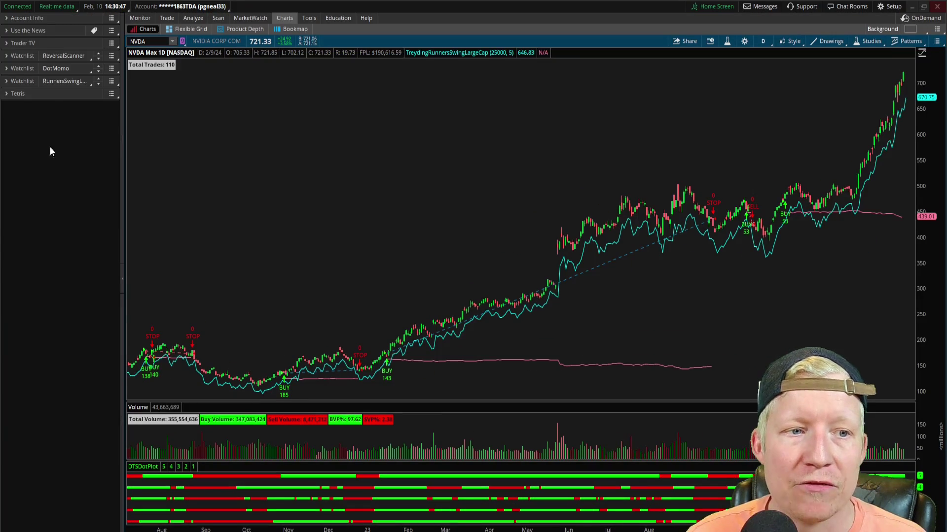
left_click(20, 81)
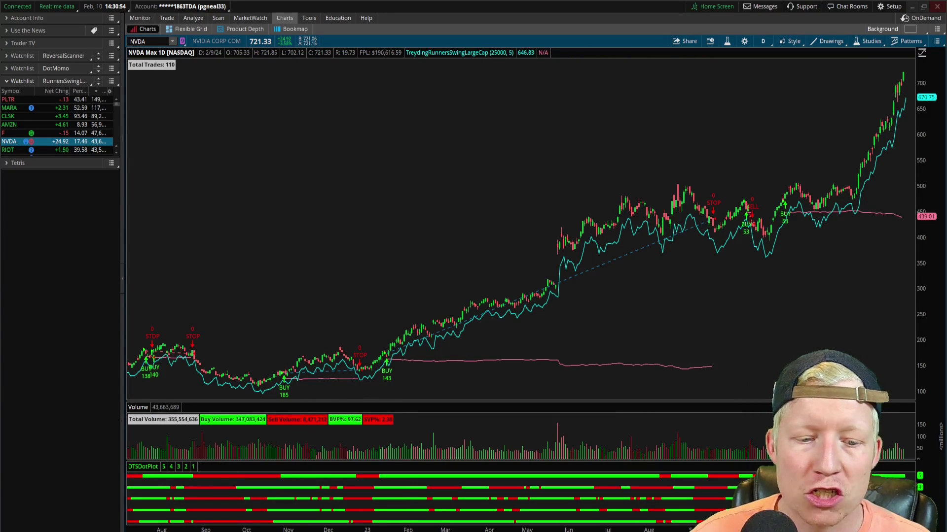
key("alt+Tab")
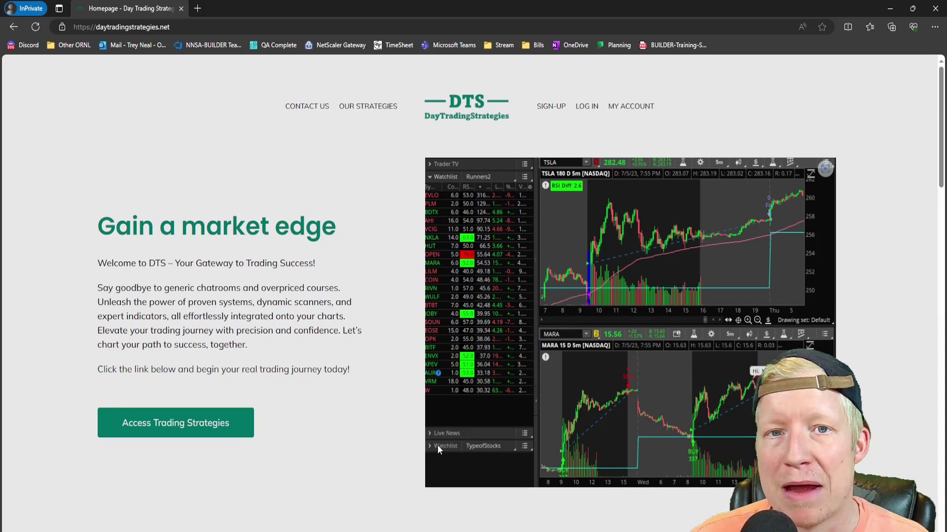
Step: Scroll through the DTS change log and back to the top, then return to thinkorswim
scroll(439, 430, "down", 20)
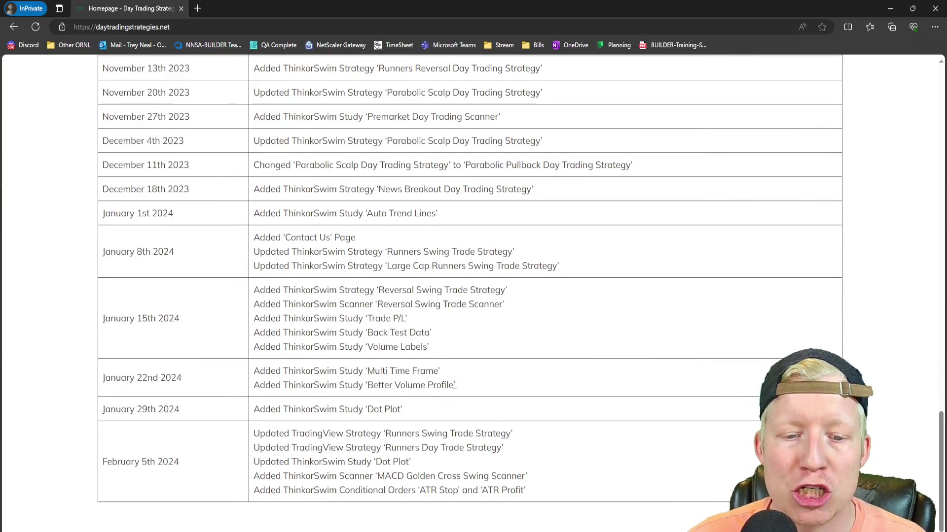
scroll(455, 425, "up", 7)
scroll(456, 425, "down", 7)
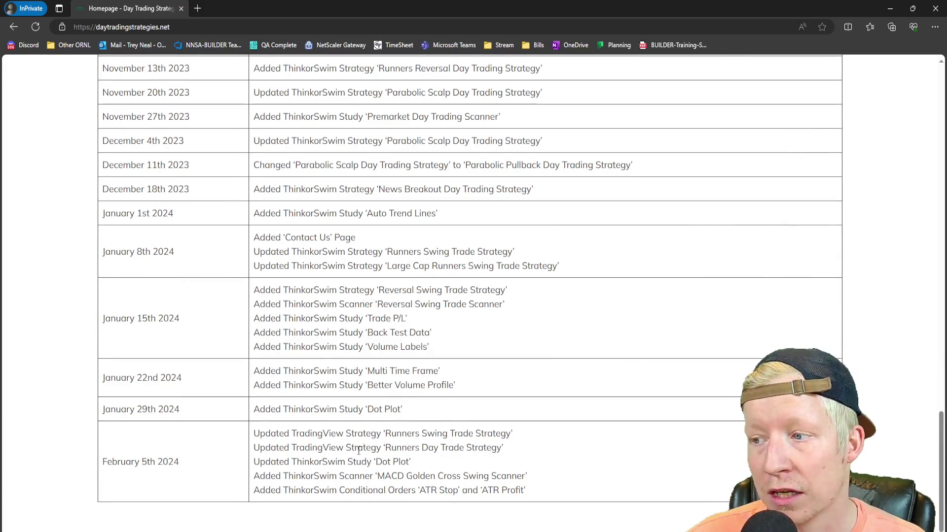
scroll(304, 345, "up", 7)
scroll(304, 348, "up", 4)
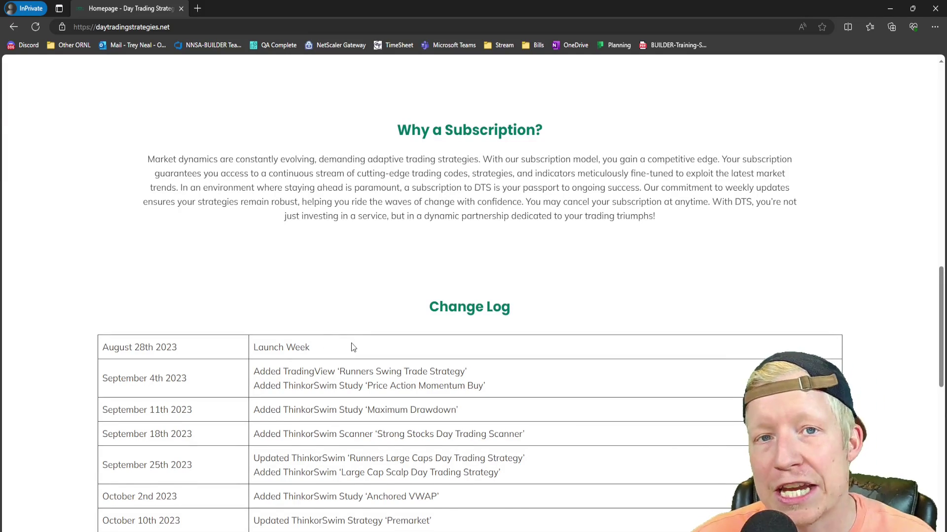
scroll(348, 334, "up", 15)
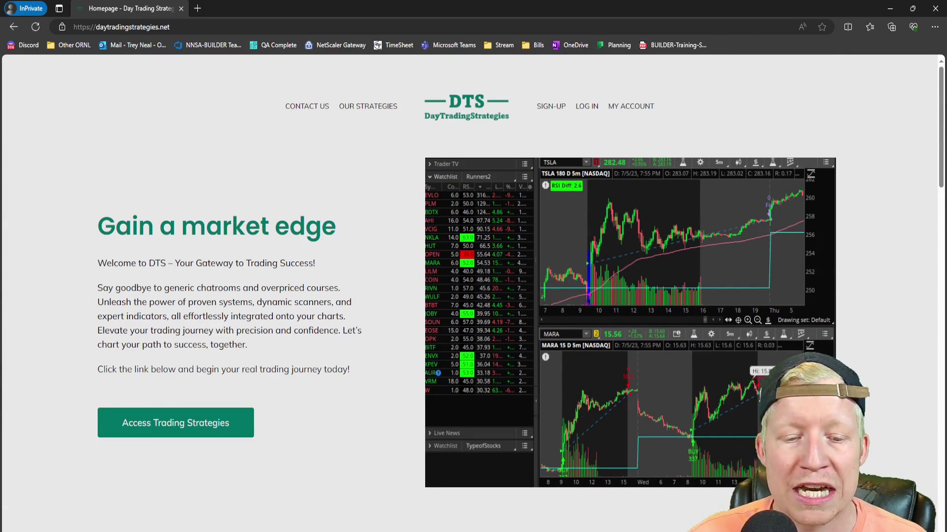
key("alt+Tab")
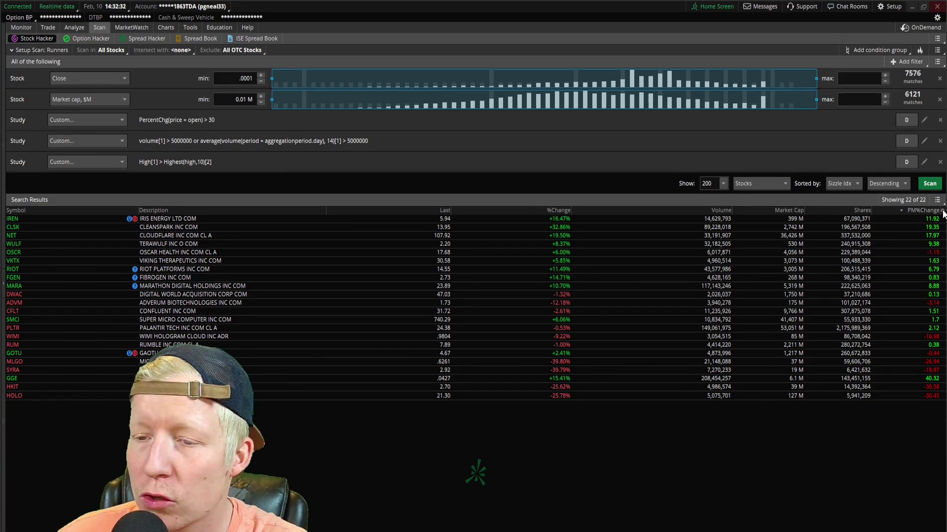
Step: Open Customize from the column gear and filter available columns by 'custom'
left_click(942, 210)
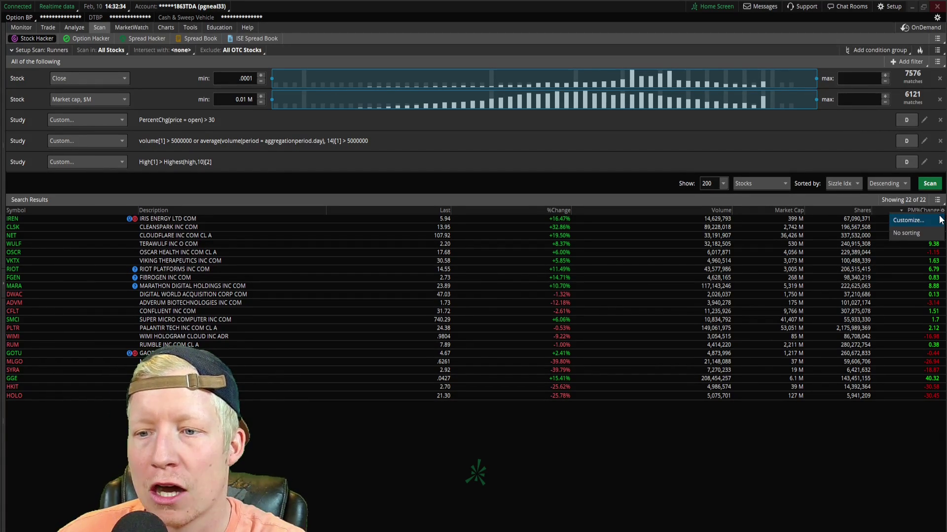
left_click(910, 220)
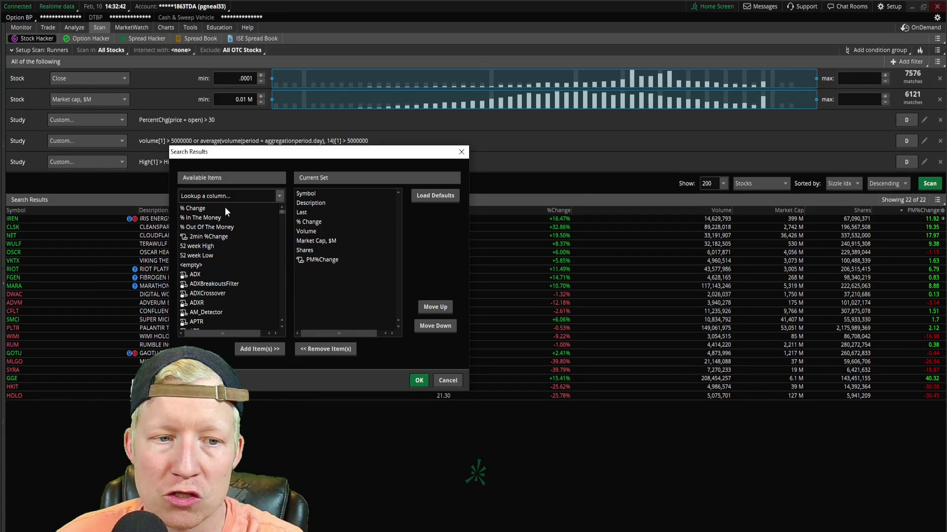
left_click(233, 196)
type("custom")
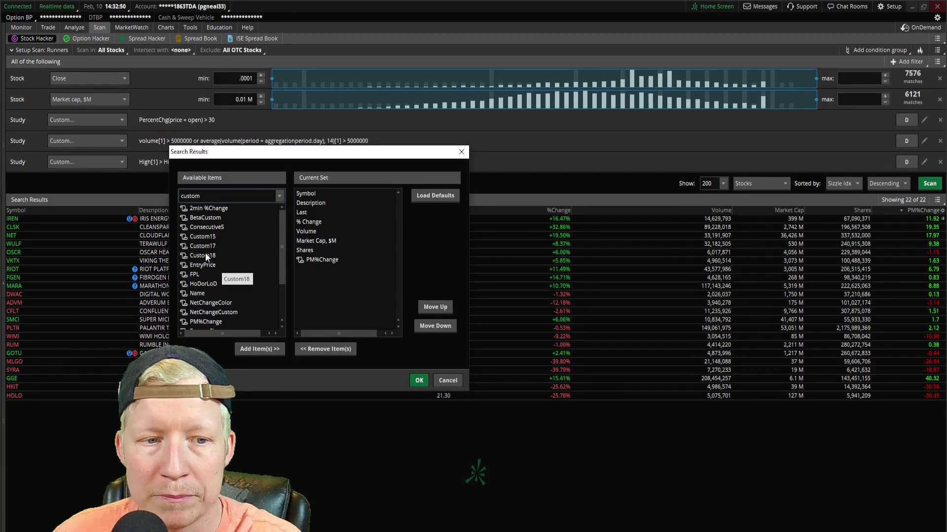
Step: Inspect Custom17's thinkScript SimpleMovingAvg() code, close it, and open the PM%Change formula
double_click(185, 245)
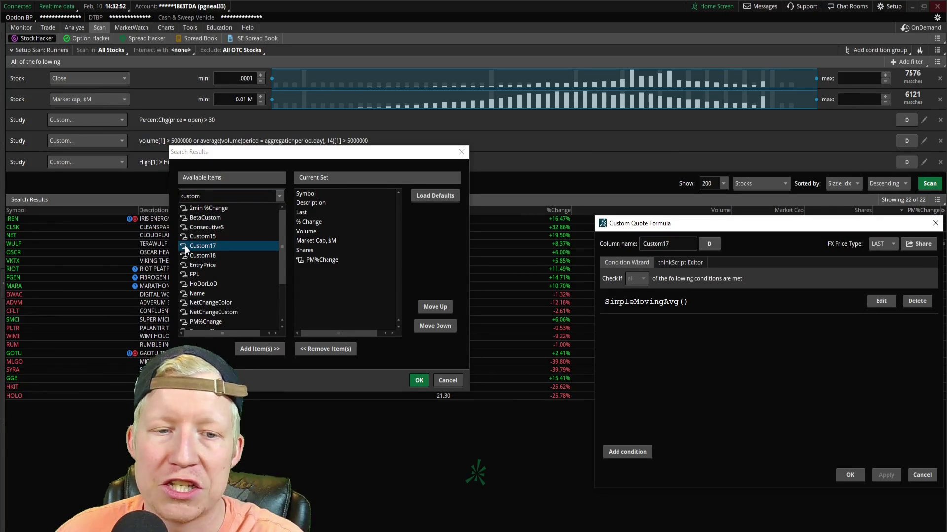
left_click(680, 263)
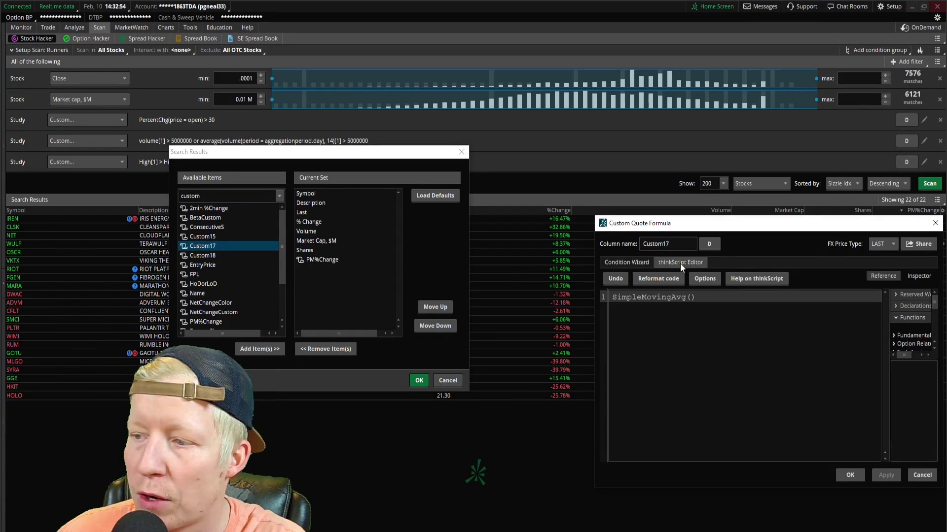
left_click_drag(704, 297, 611, 298)
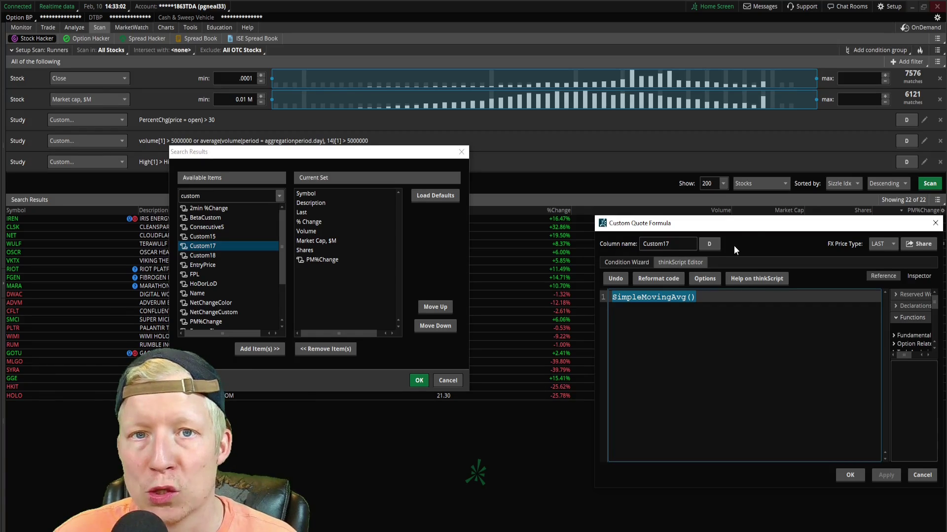
left_click_drag(767, 226, 713, 223)
left_click(881, 220)
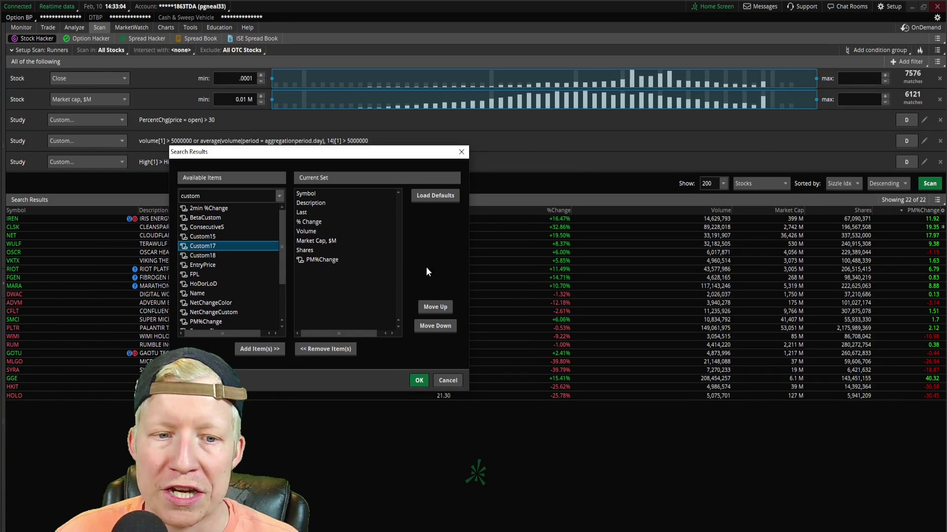
double_click(306, 261)
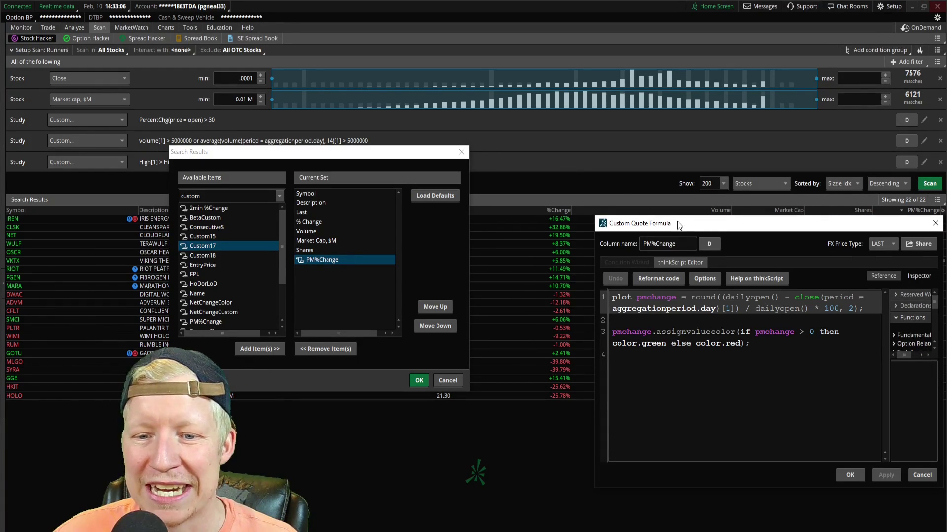
Step: Move the editor up-left, hide Reference, and walk through the pmchange dailyopen calculation line
left_click_drag(677, 221, 583, 148)
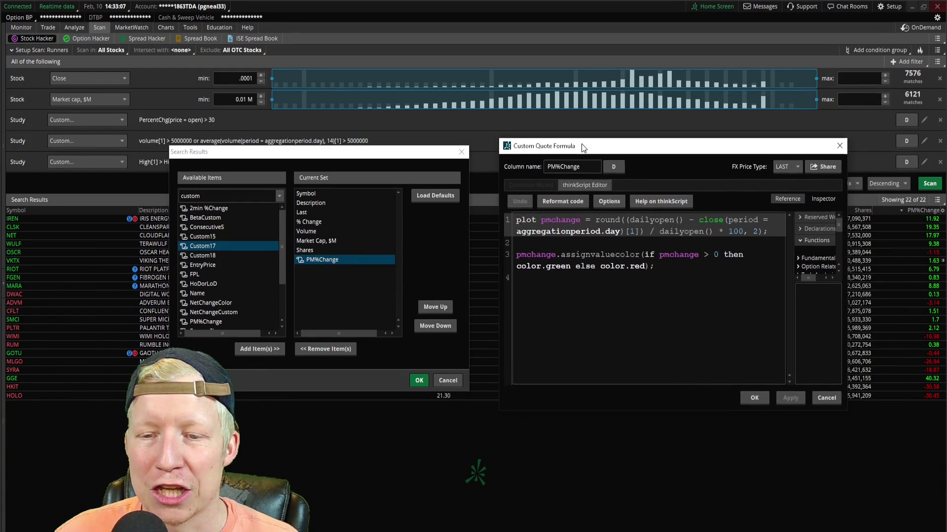
left_click(791, 202)
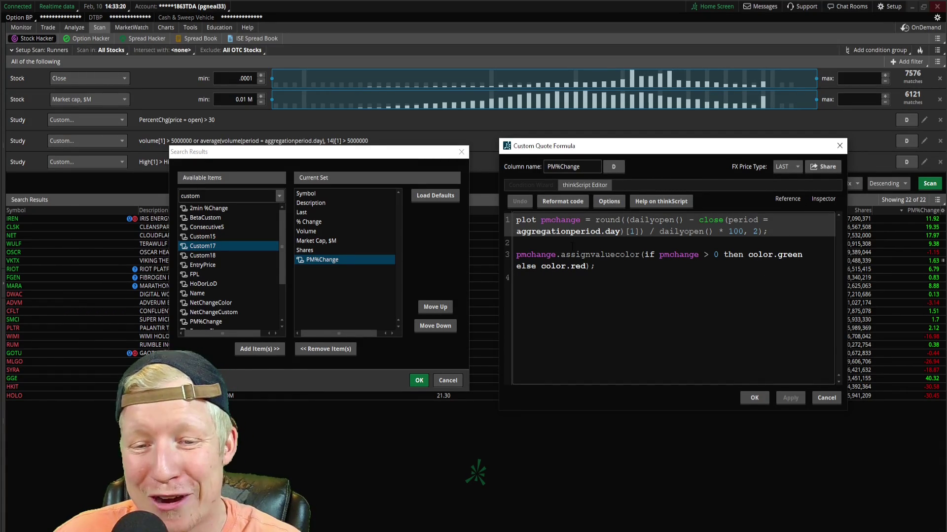
left_click(581, 221)
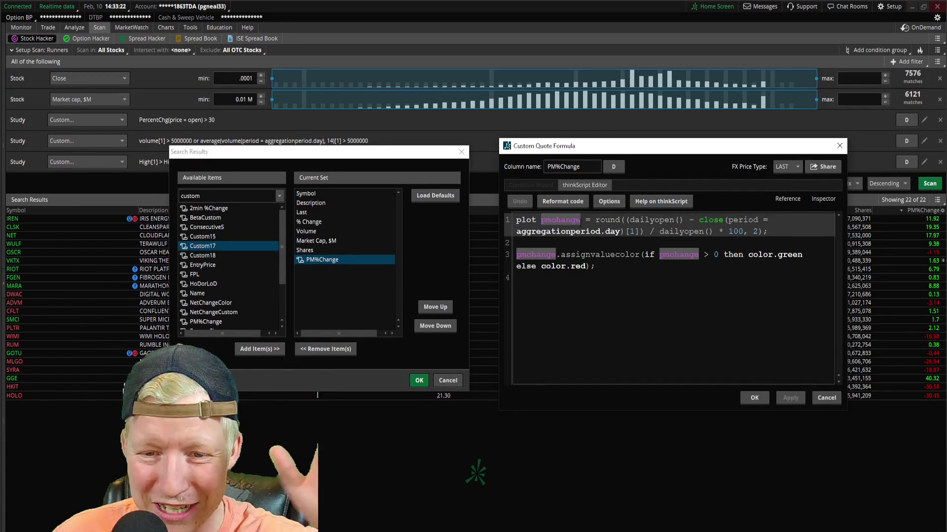
left_click(522, 216)
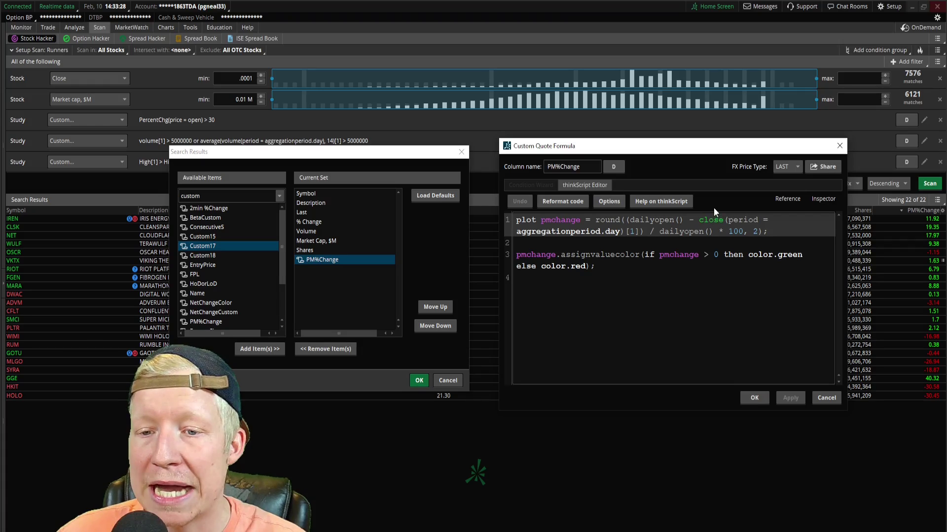
left_click(627, 232)
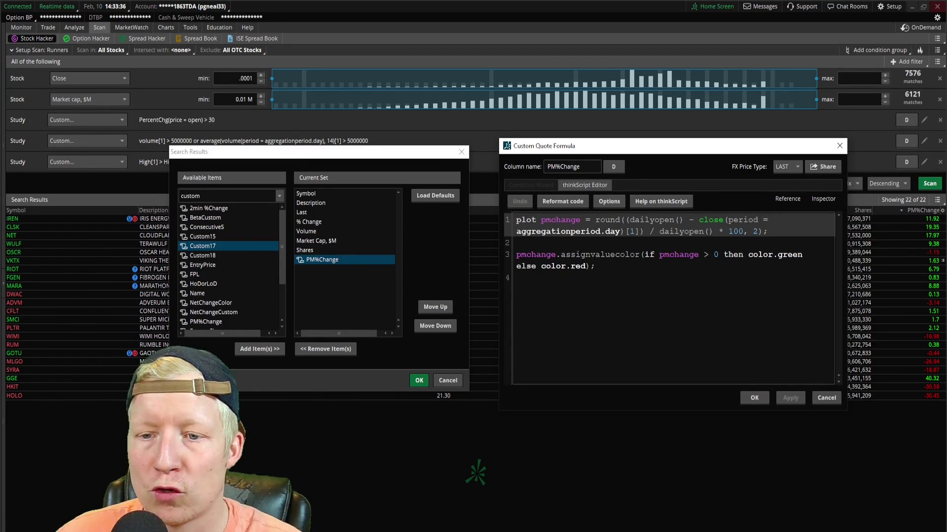
left_click(760, 232)
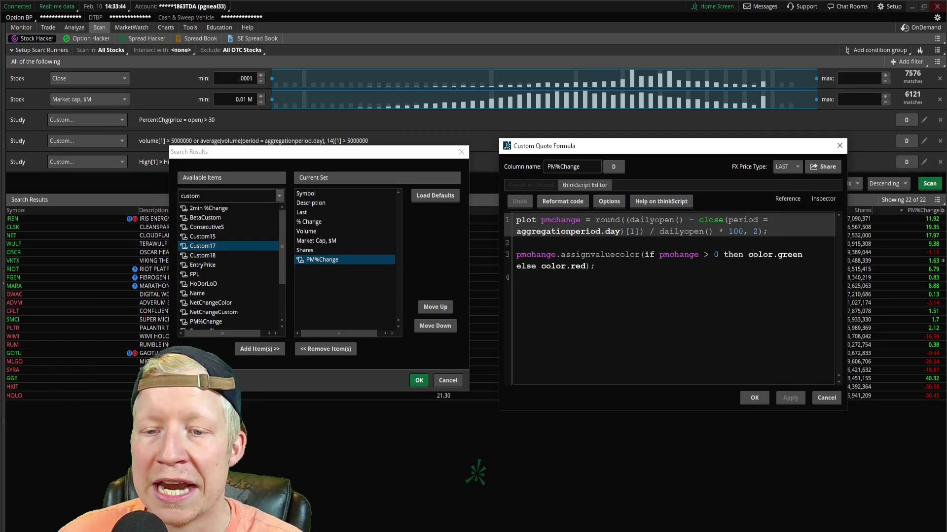
Step: Point out pmchange in the green/red colour rule and the dailyopen() call on line 1
left_click(696, 253)
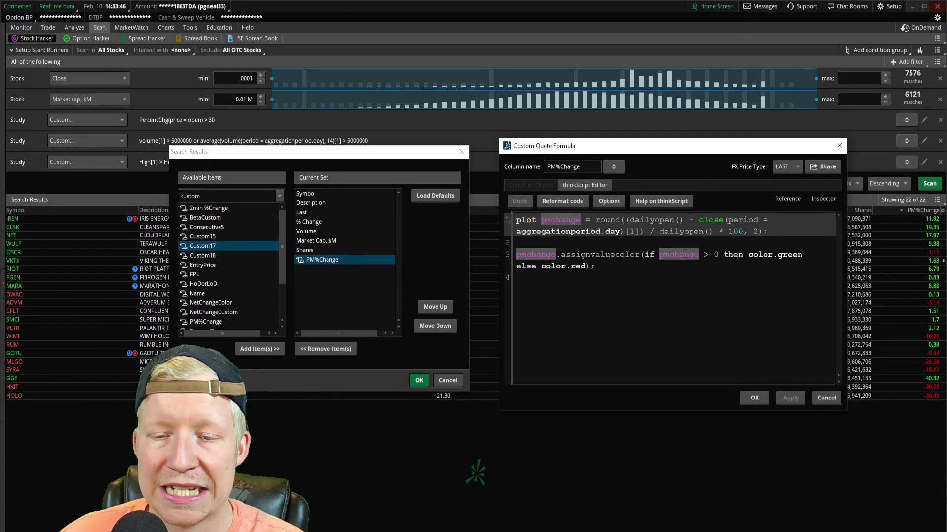
left_click(683, 245)
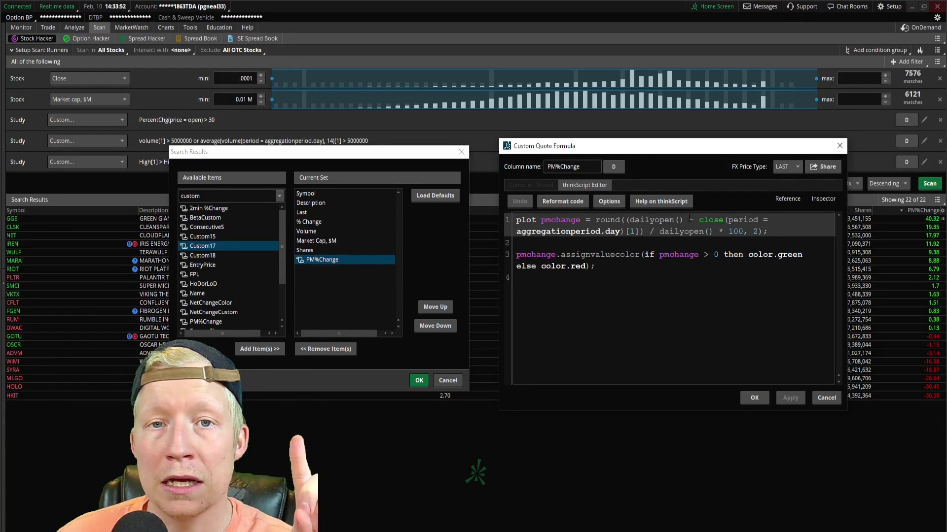
left_click(683, 221)
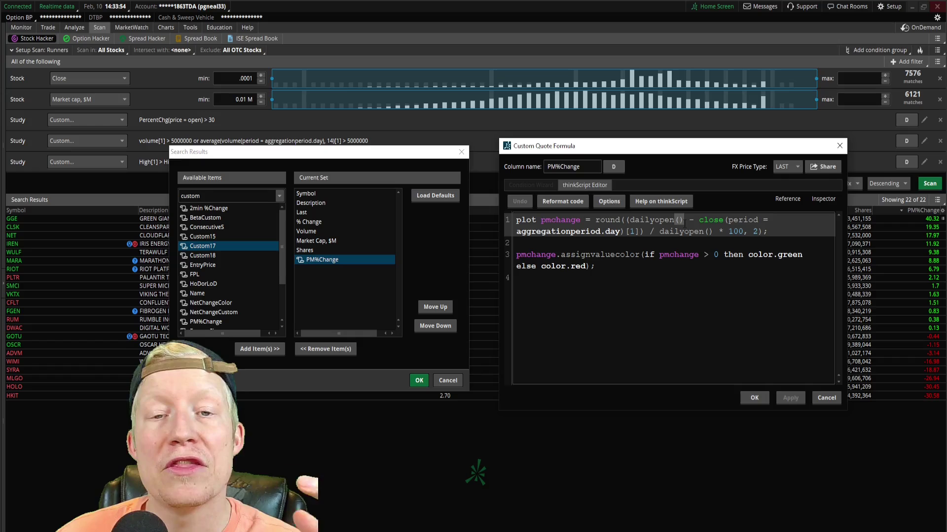
left_click(688, 225)
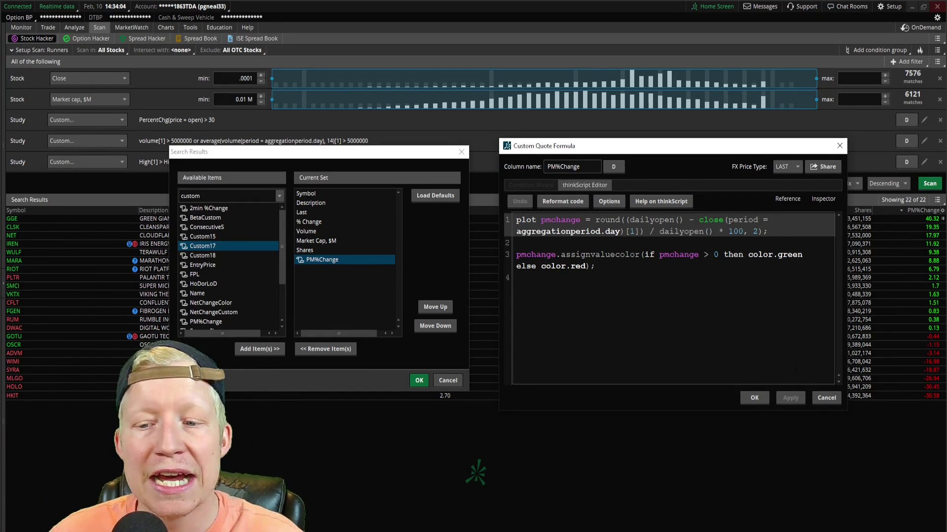
Step: Close the PM%Change formula without saving and filter the available items by 'mark'
left_click(823, 398)
double_click(229, 196)
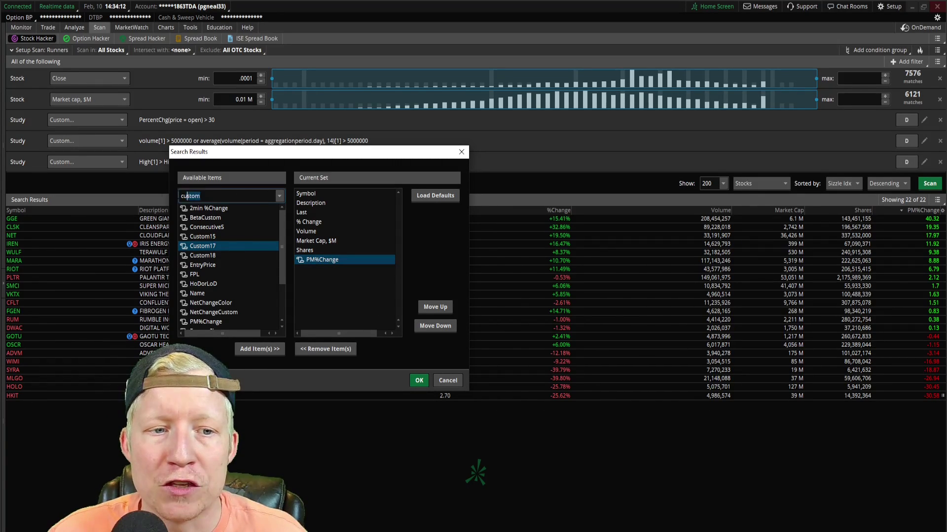
type("mark")
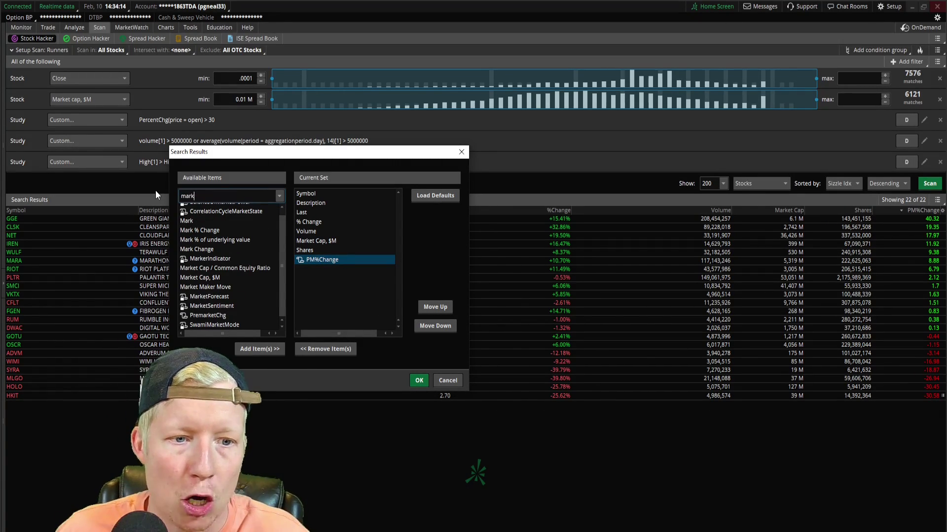
Step: Add Mark % Change to the current set, remove it again, then reopen PM%Change's formula
double_click(211, 233)
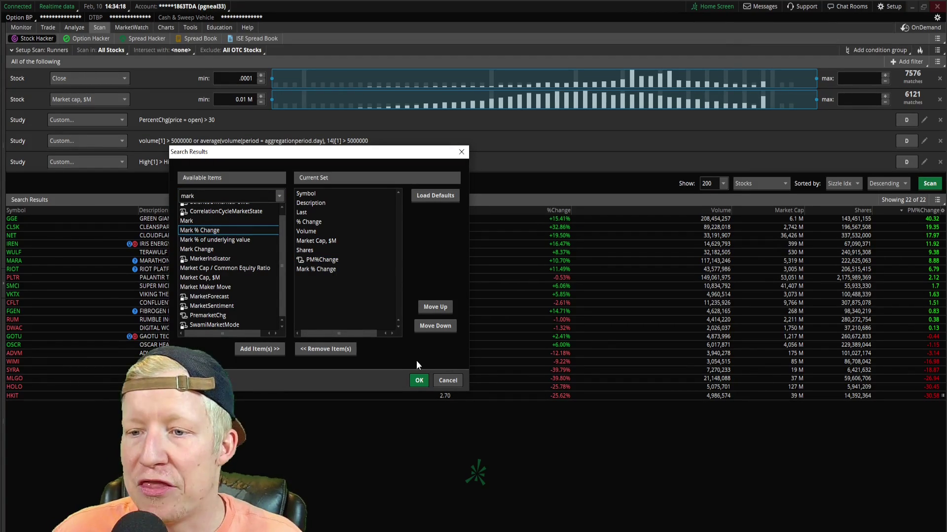
double_click(326, 270)
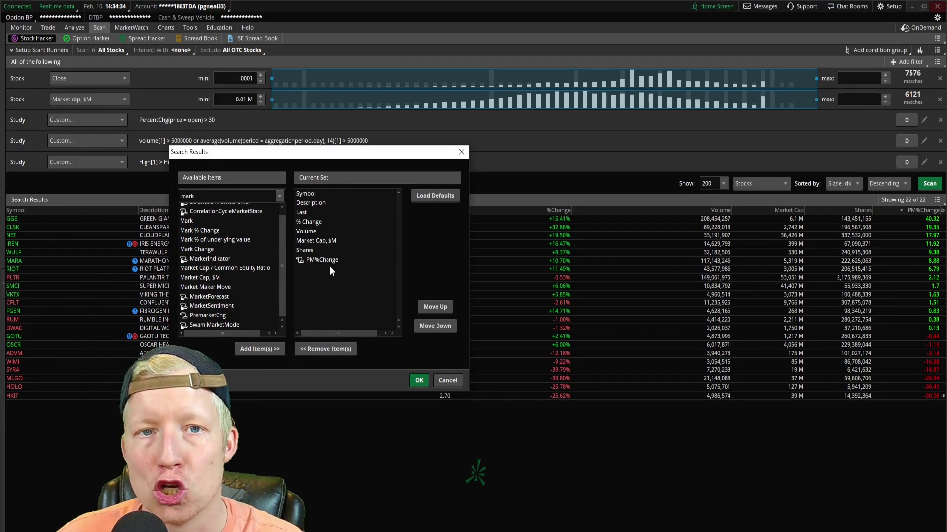
double_click(301, 258)
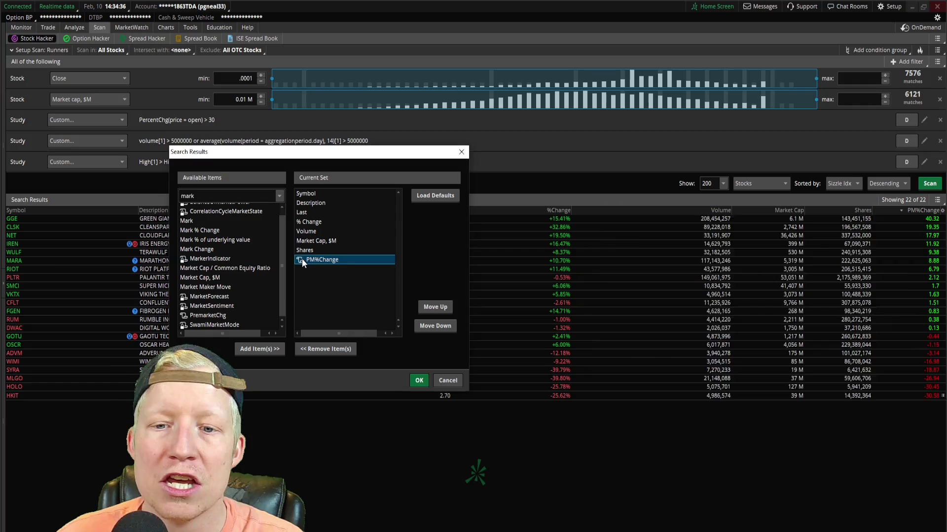
Step: Move the PM%Change formula window up-left and select all of its thinkScript code
left_click_drag(764, 228, 641, 164)
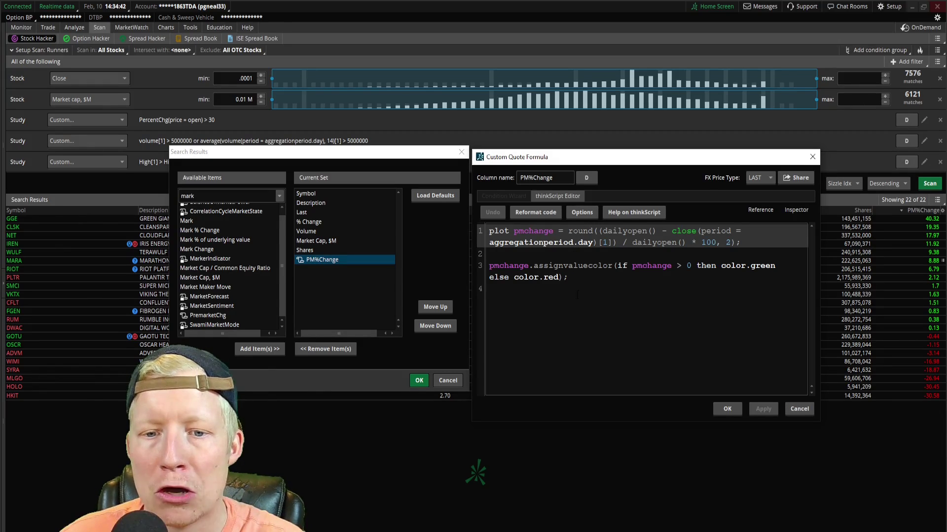
left_click_drag(577, 295, 485, 221)
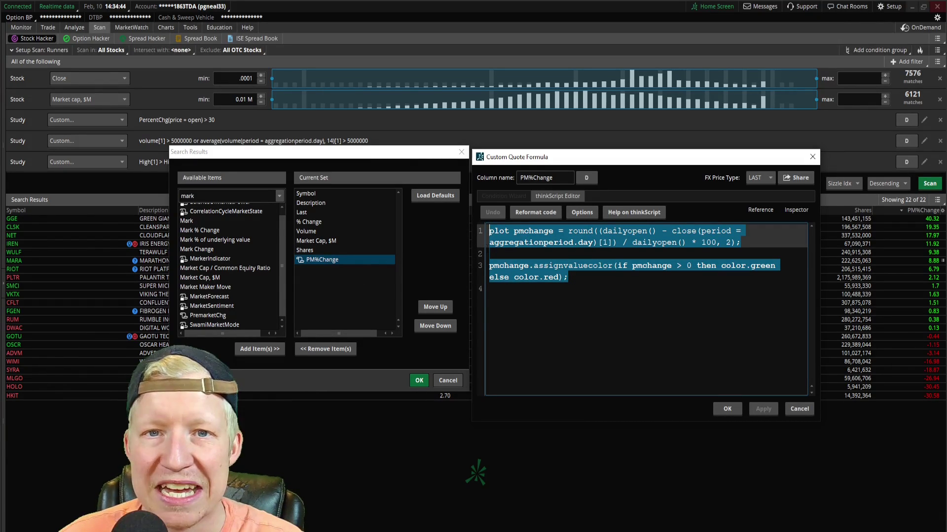